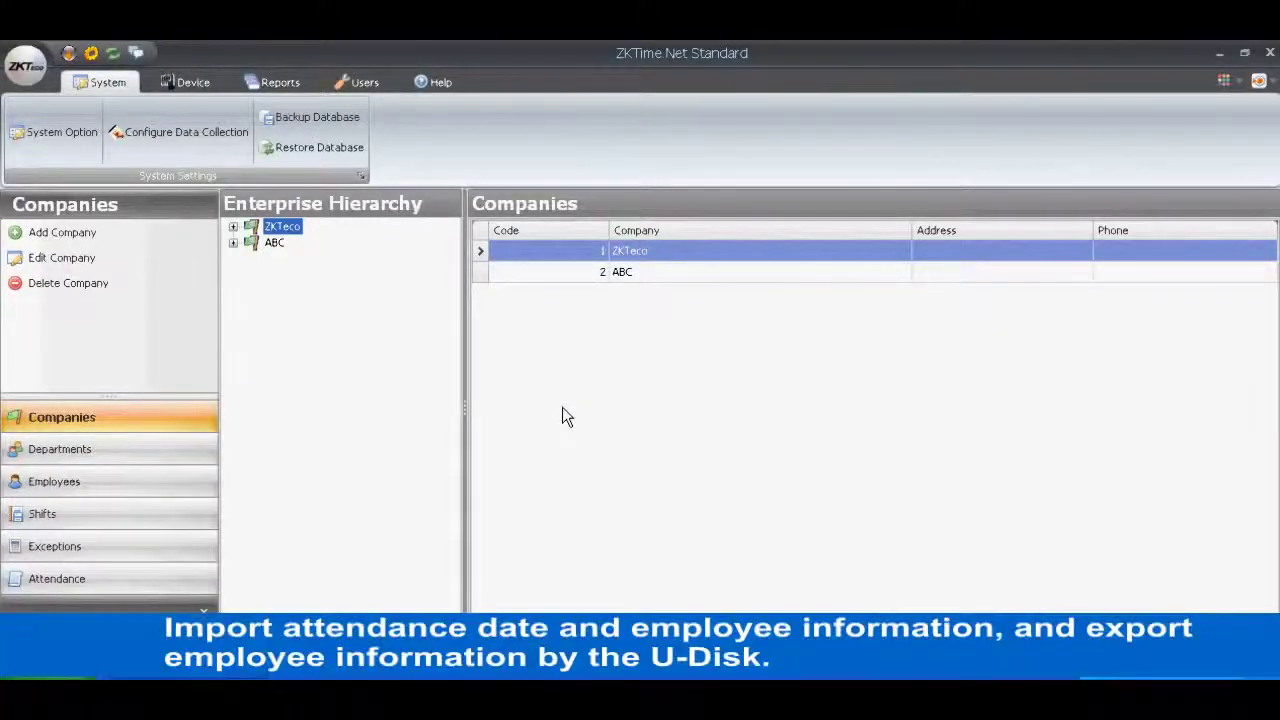
Step: Import employee information from the U-Disk using the black-and-white screen device type
{"action": "left_click", "coordinate": [156, 585]}
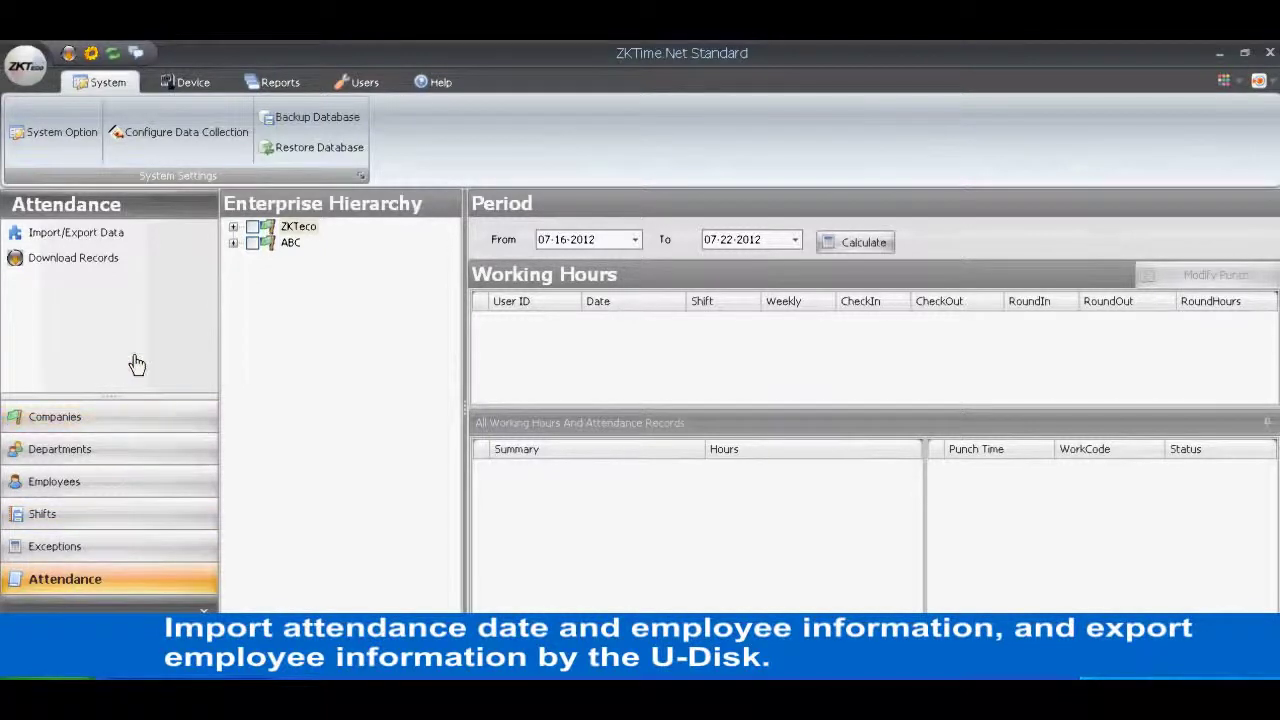
{"action": "left_click", "coordinate": [110, 240]}
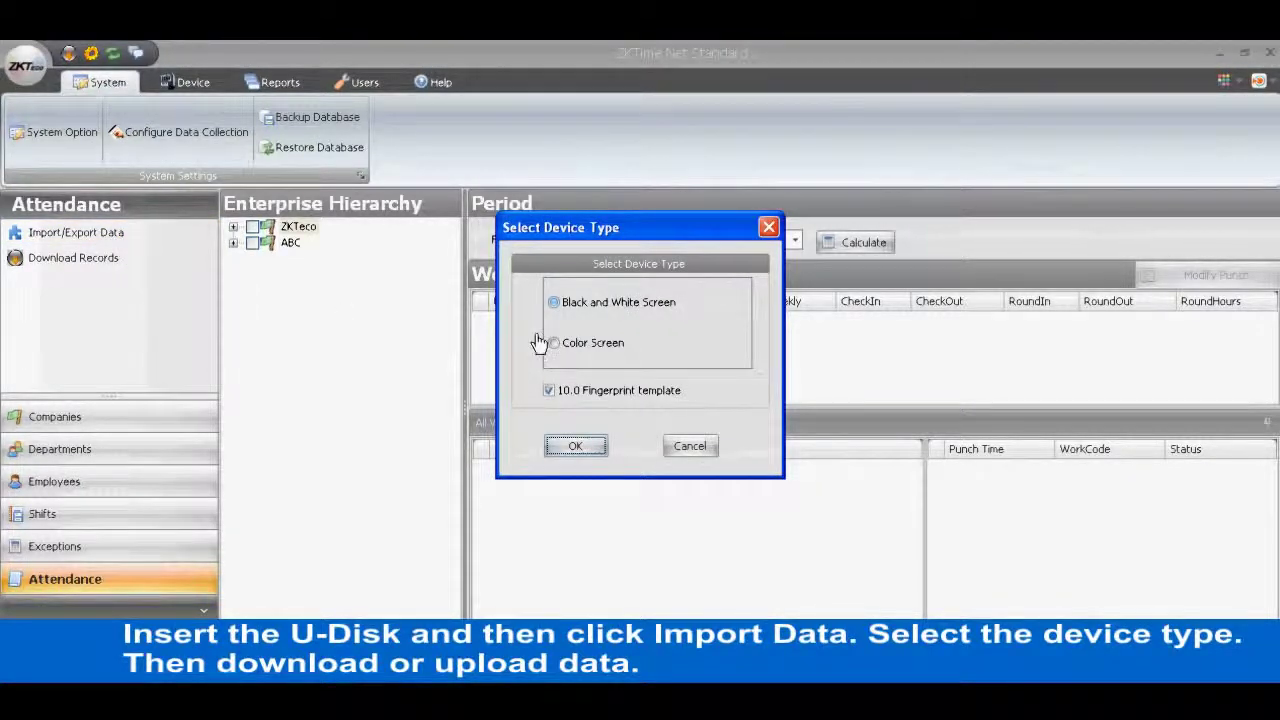
{"action": "left_click", "coordinate": [570, 446]}
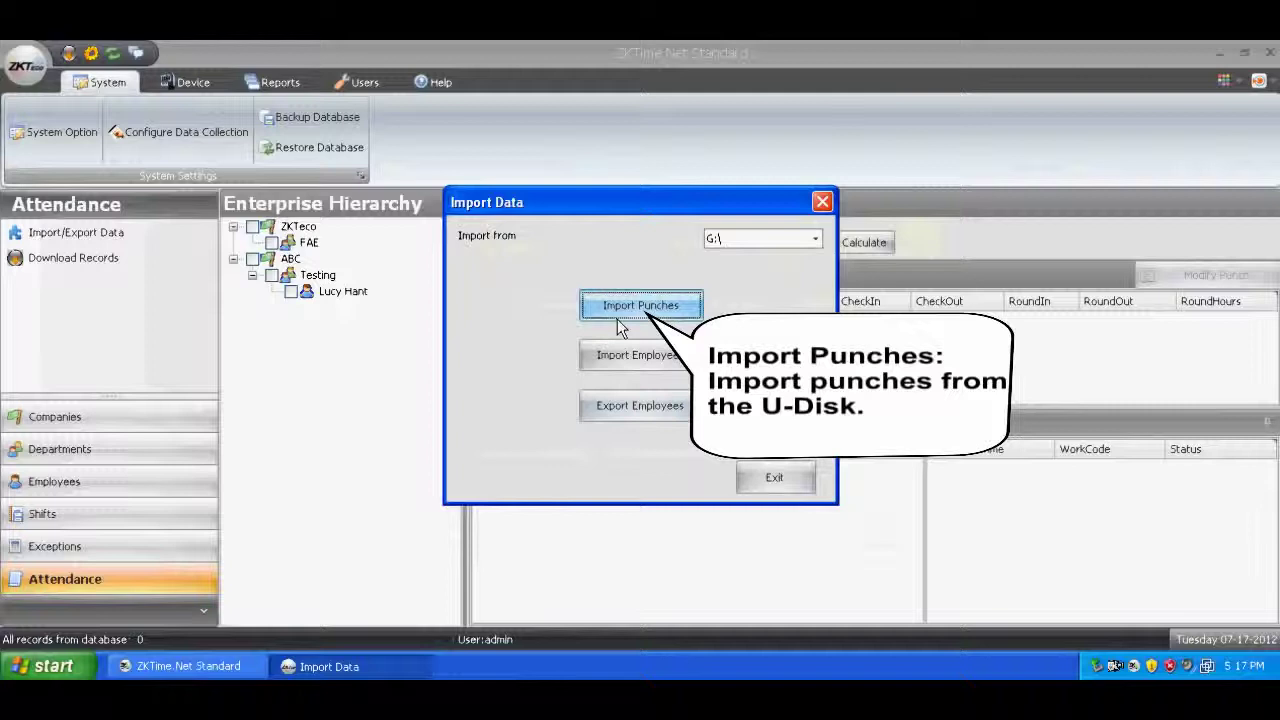
{"action": "left_click", "coordinate": [632, 357]}
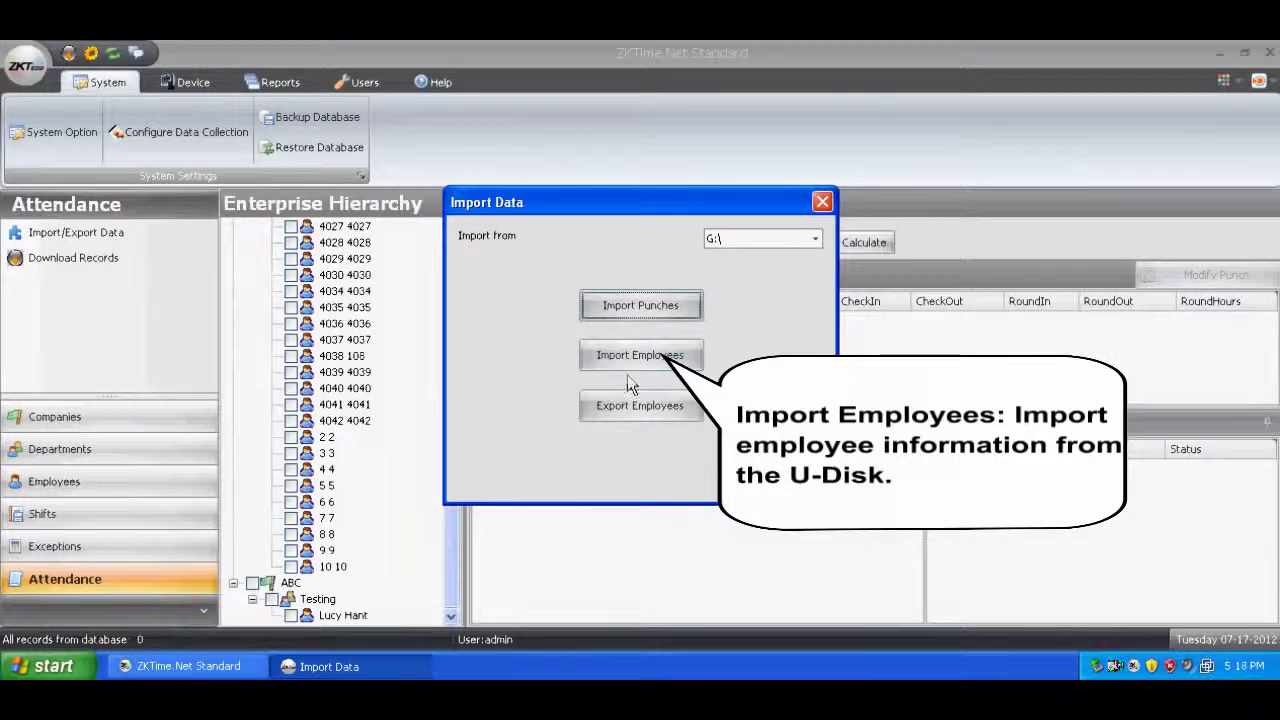
Step: Export employee information back to the U-Disk and close the import/export window
{"action": "left_click", "coordinate": [631, 406]}
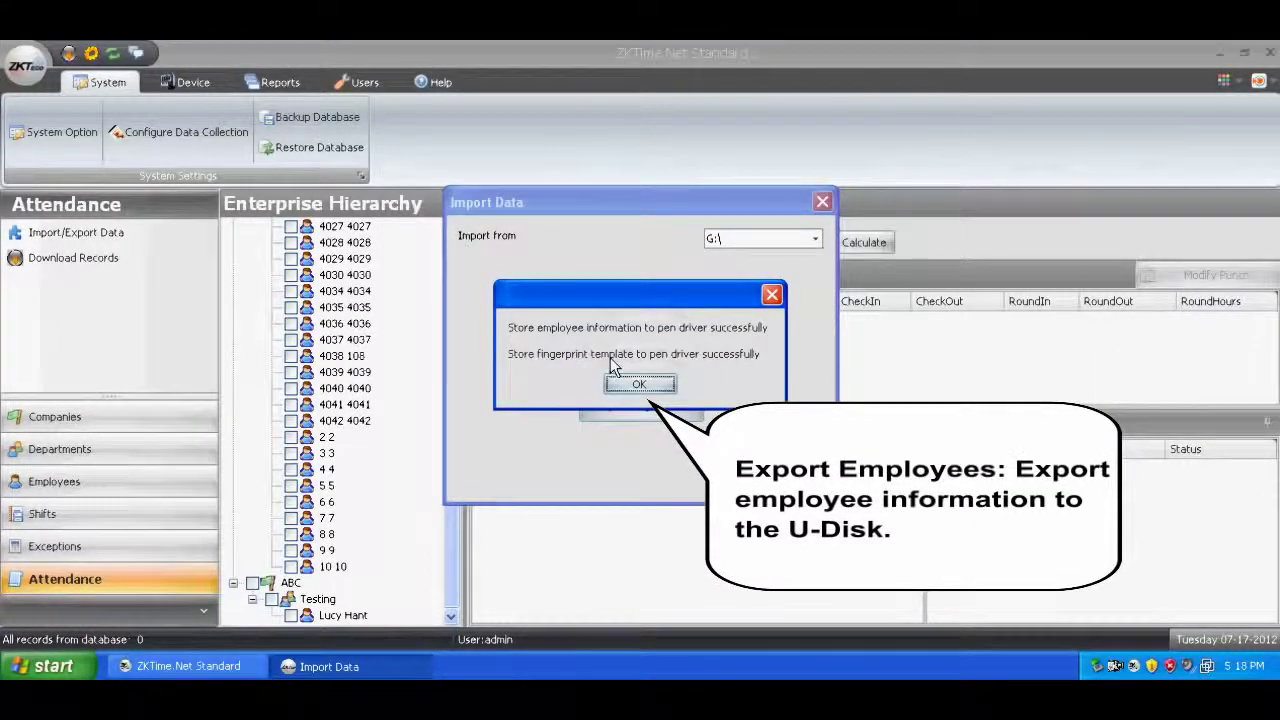
{"action": "left_click", "coordinate": [640, 385]}
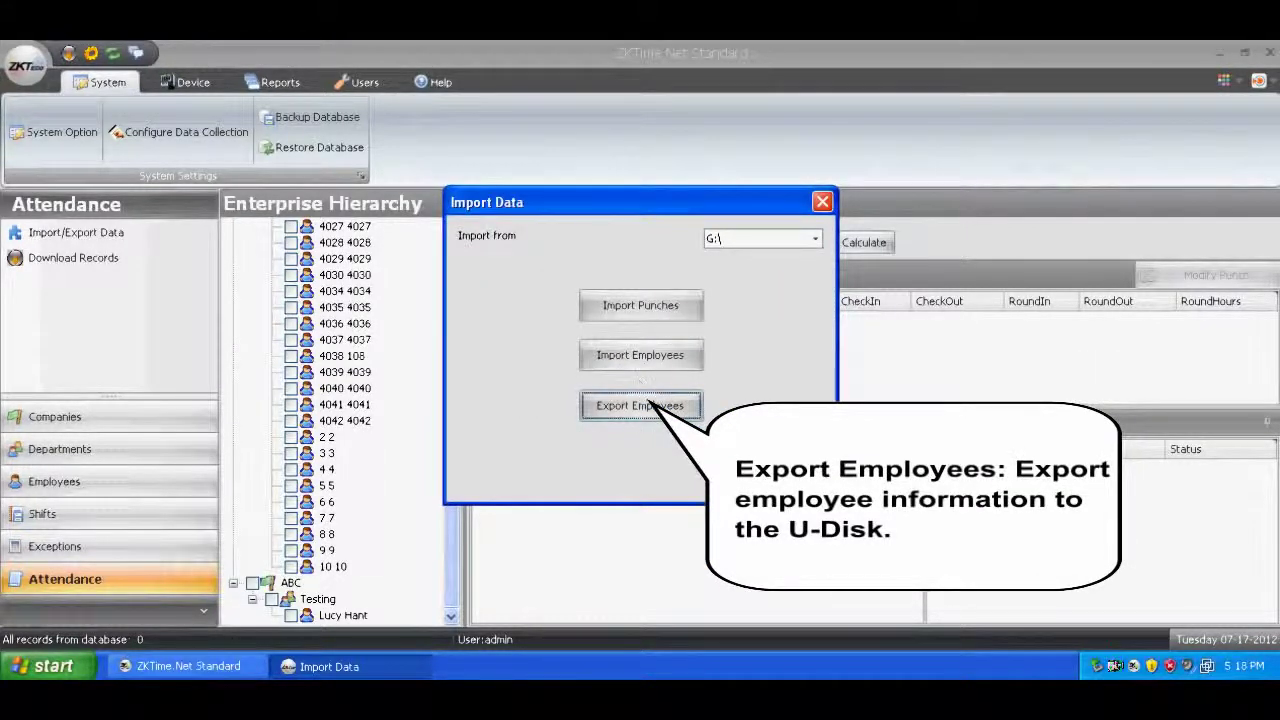
{"action": "left_click", "coordinate": [822, 202]}
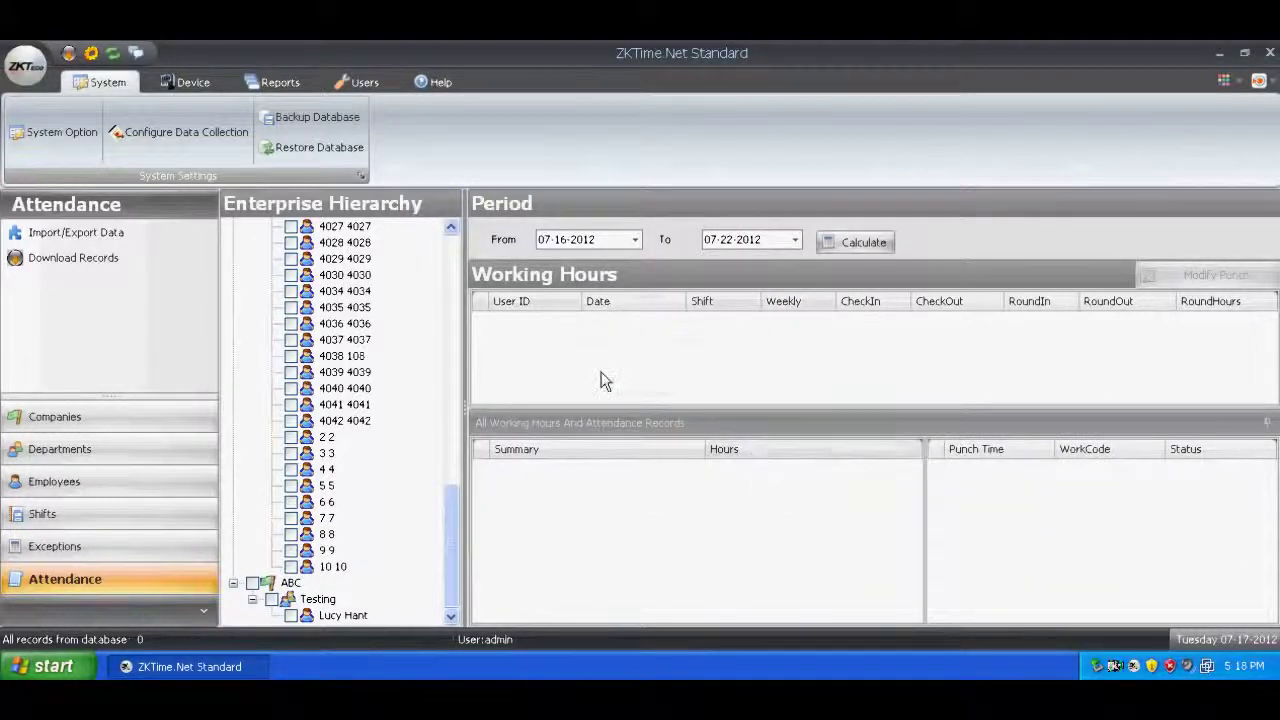
Step: Download the attendance records from the connected device
{"action": "left_click", "coordinate": [108, 262]}
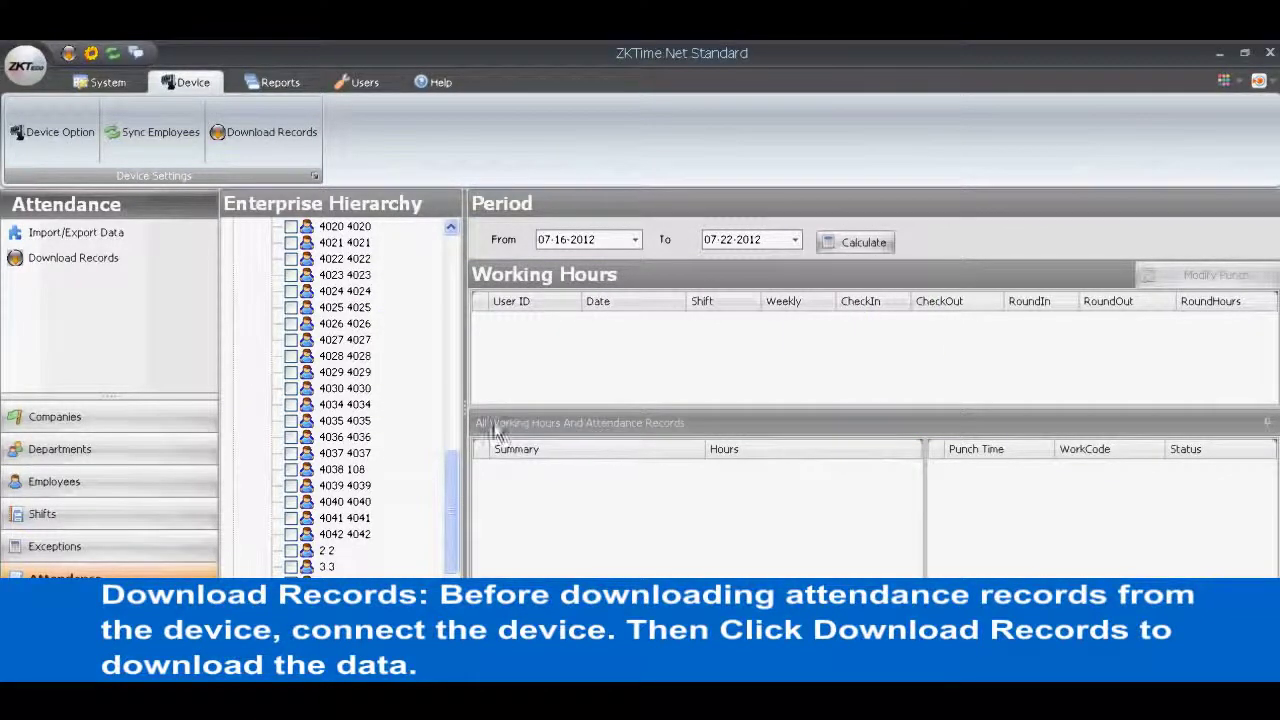
{"action": "left_click_drag", "start_coordinate": [452, 484], "coordinate": [394, 528]}
Step: Calculate working hours for employees 6 and 7 over 07-16-2012 to 07-22-2012
{"action": "left_click", "coordinate": [327, 502]}
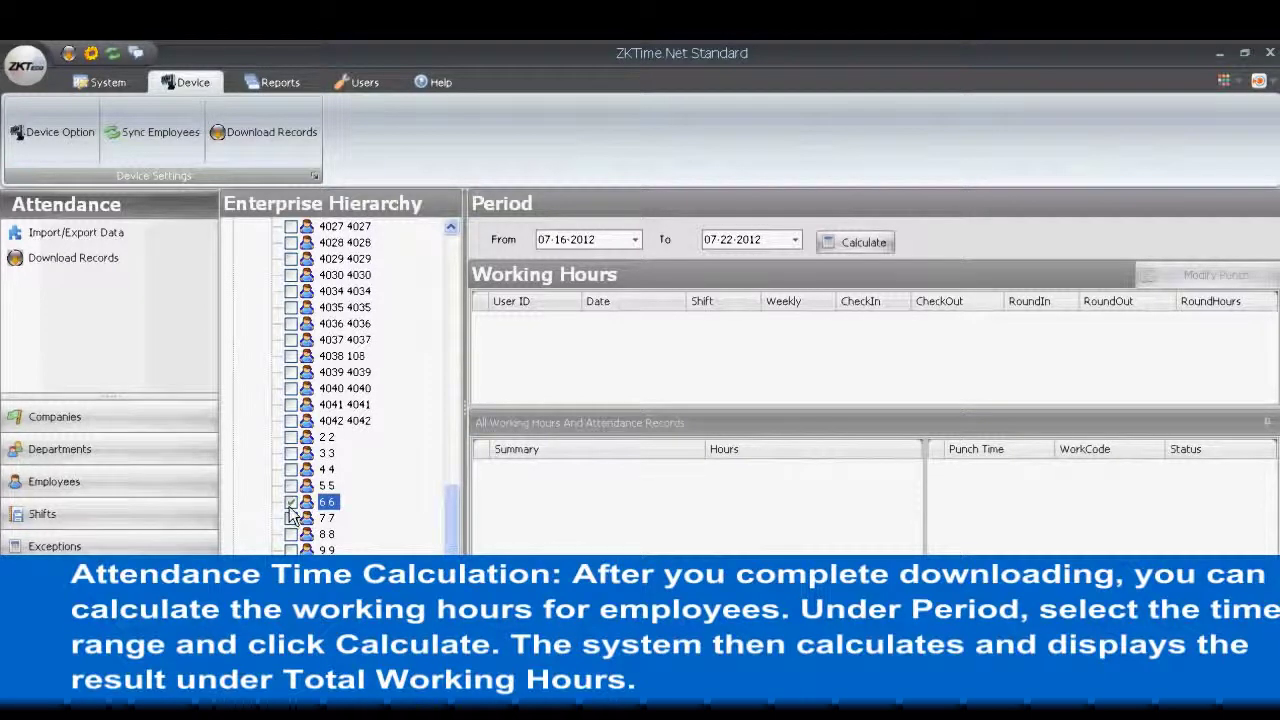
{"action": "left_click", "coordinate": [290, 518]}
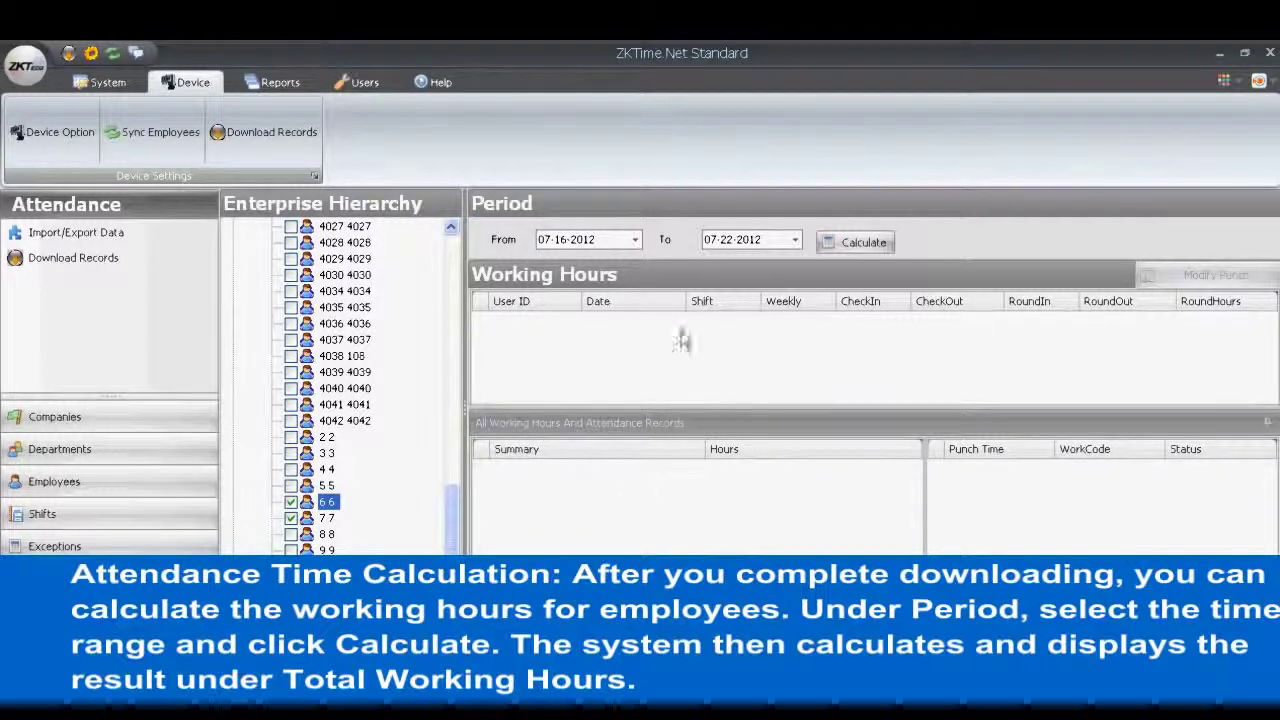
{"action": "left_click", "coordinate": [858, 246]}
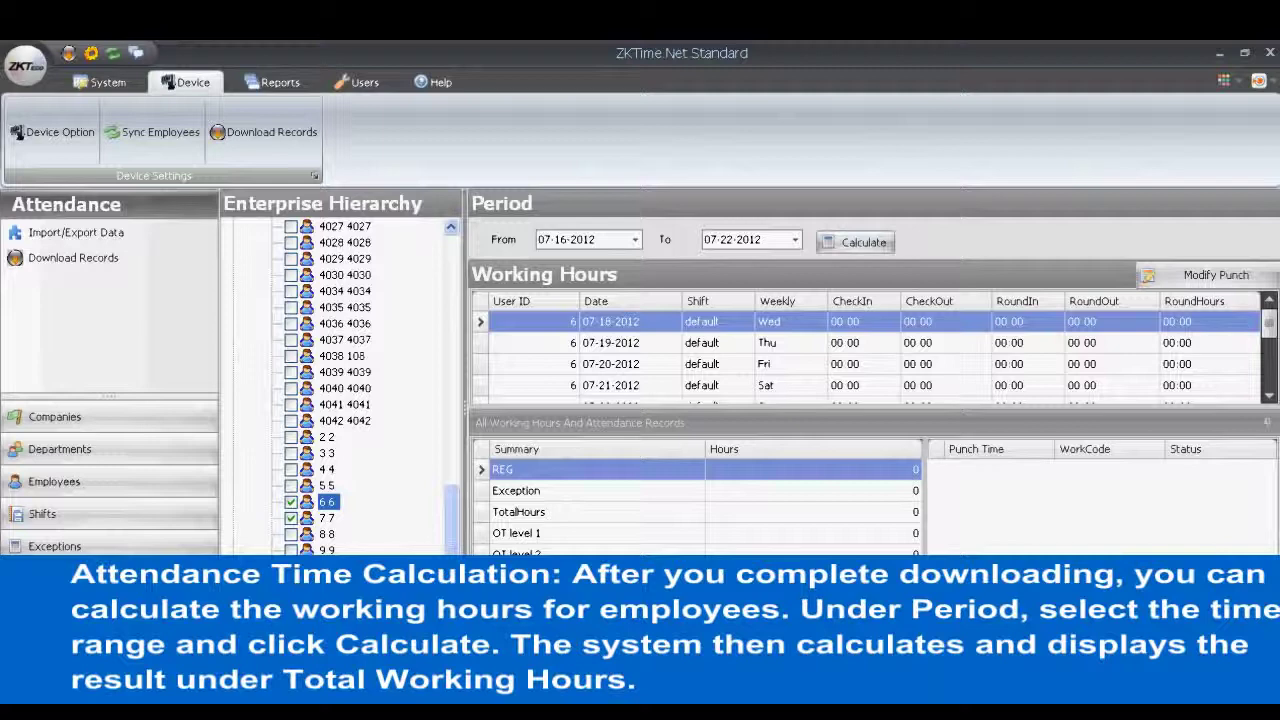
Step: Add an 08:00 punch for employee 6 on 07-18-2012
{"action": "left_click", "coordinate": [1193, 275]}
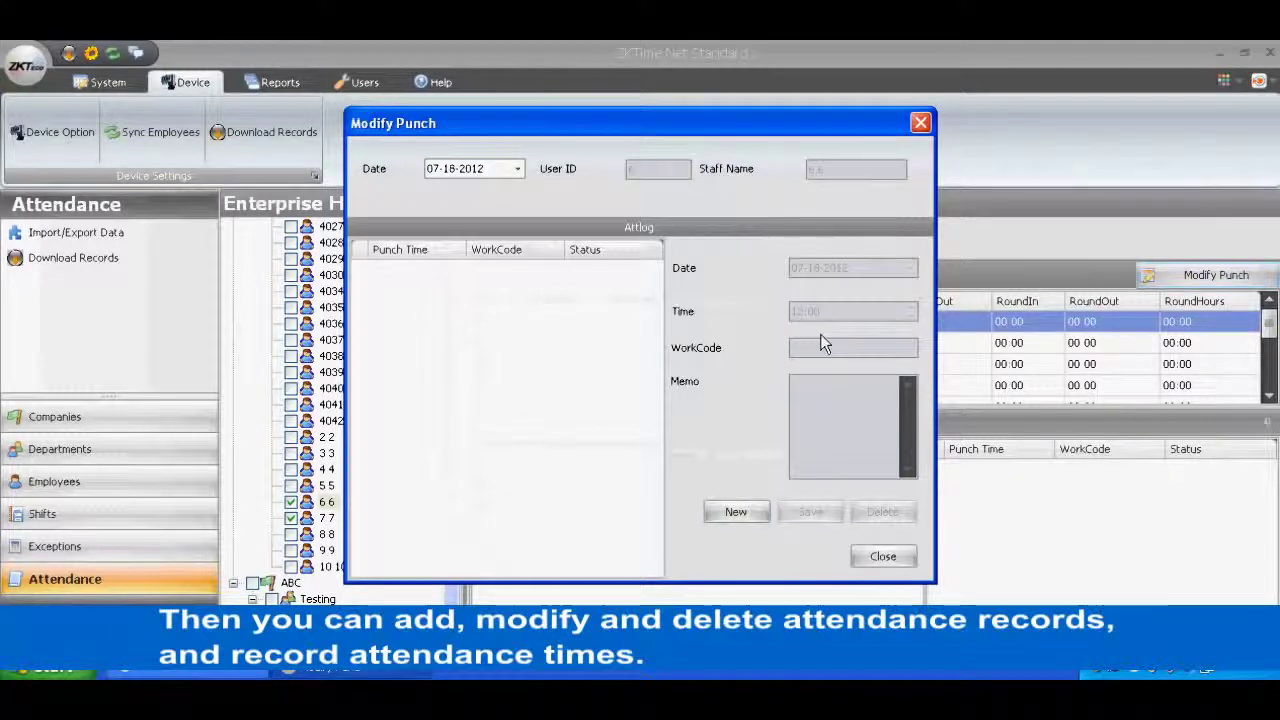
{"action": "left_click", "coordinate": [735, 513]}
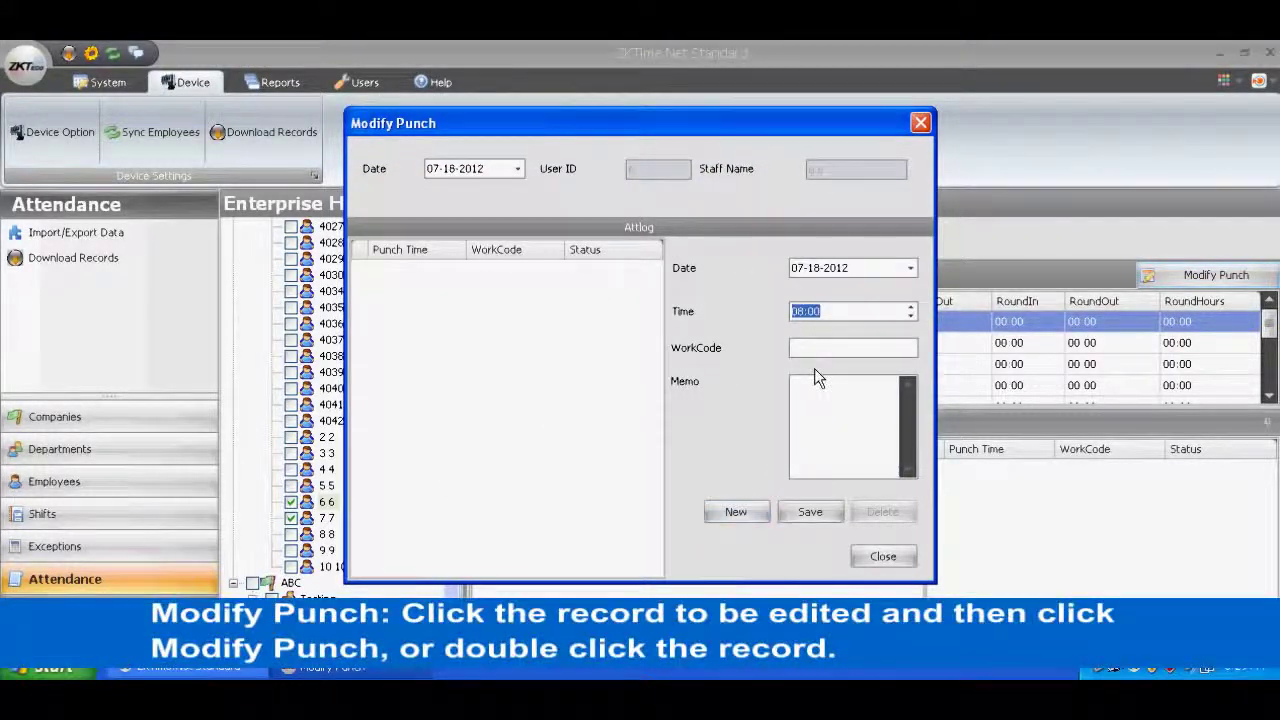
{"action": "left_click", "coordinate": [857, 310]}
{"action": "left_click", "coordinate": [826, 347]}
{"action": "left_click", "coordinate": [821, 378]}
{"action": "left_click", "coordinate": [810, 512]}
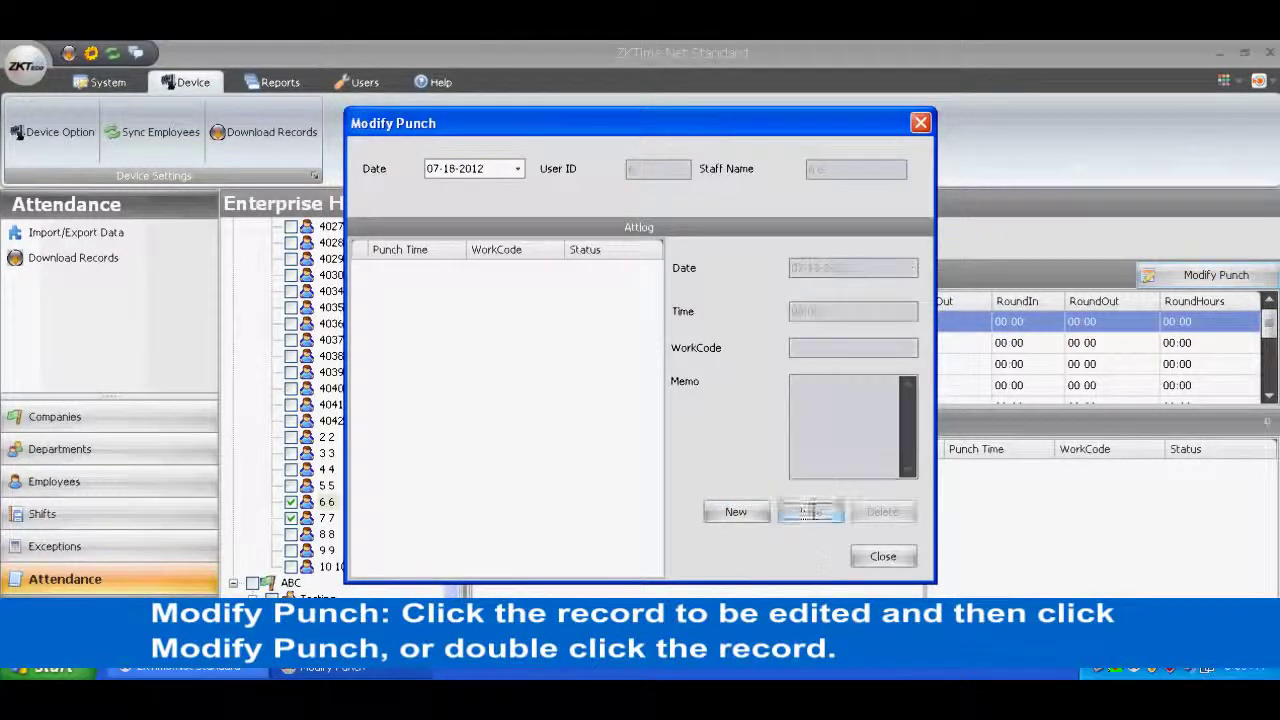
Step: Add a second punch at 18:00 and close the punch editor to recalculate
{"action": "left_click", "coordinate": [735, 512]}
{"action": "left_click", "coordinate": [798, 311]}
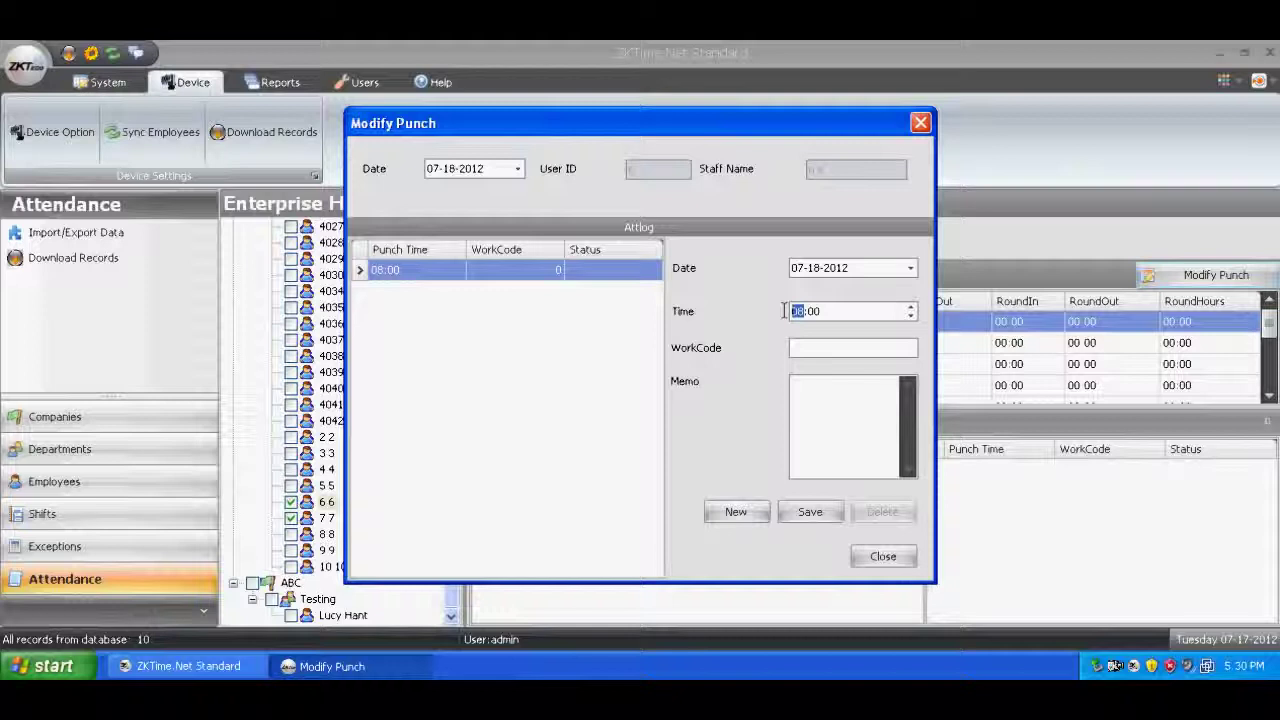
{"action": "type", "text": "18"}
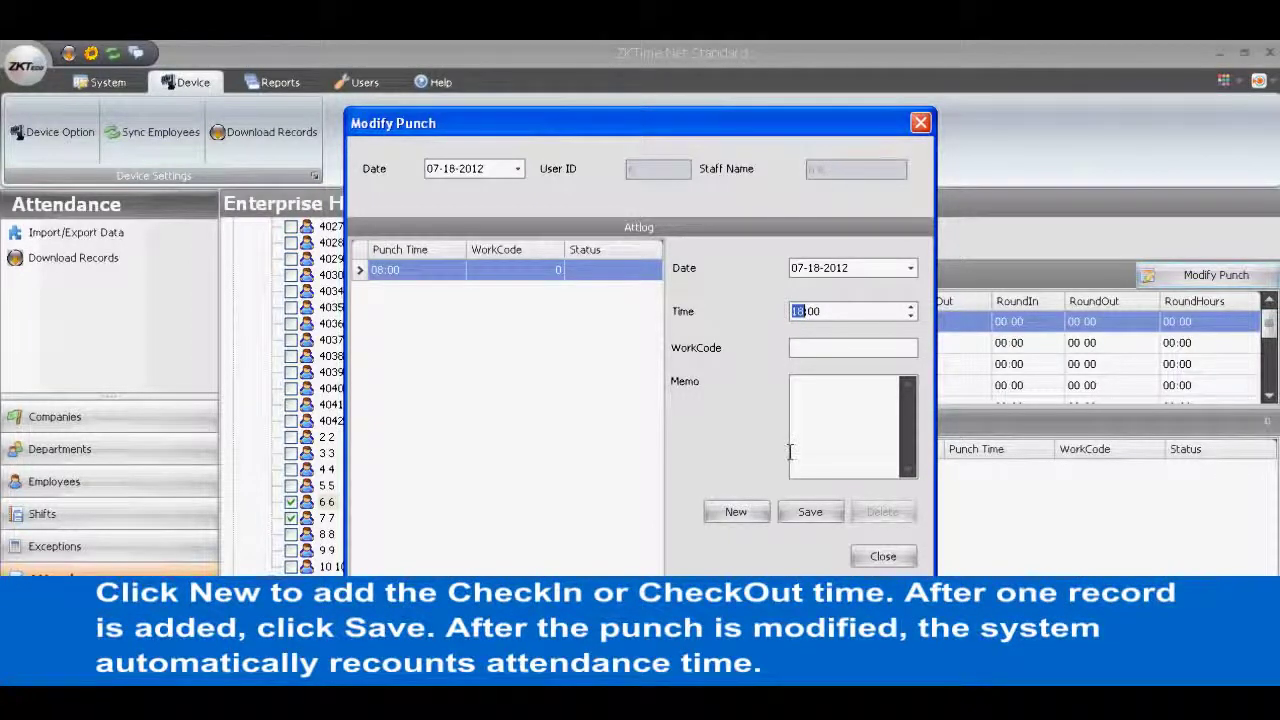
{"action": "left_click", "coordinate": [802, 510]}
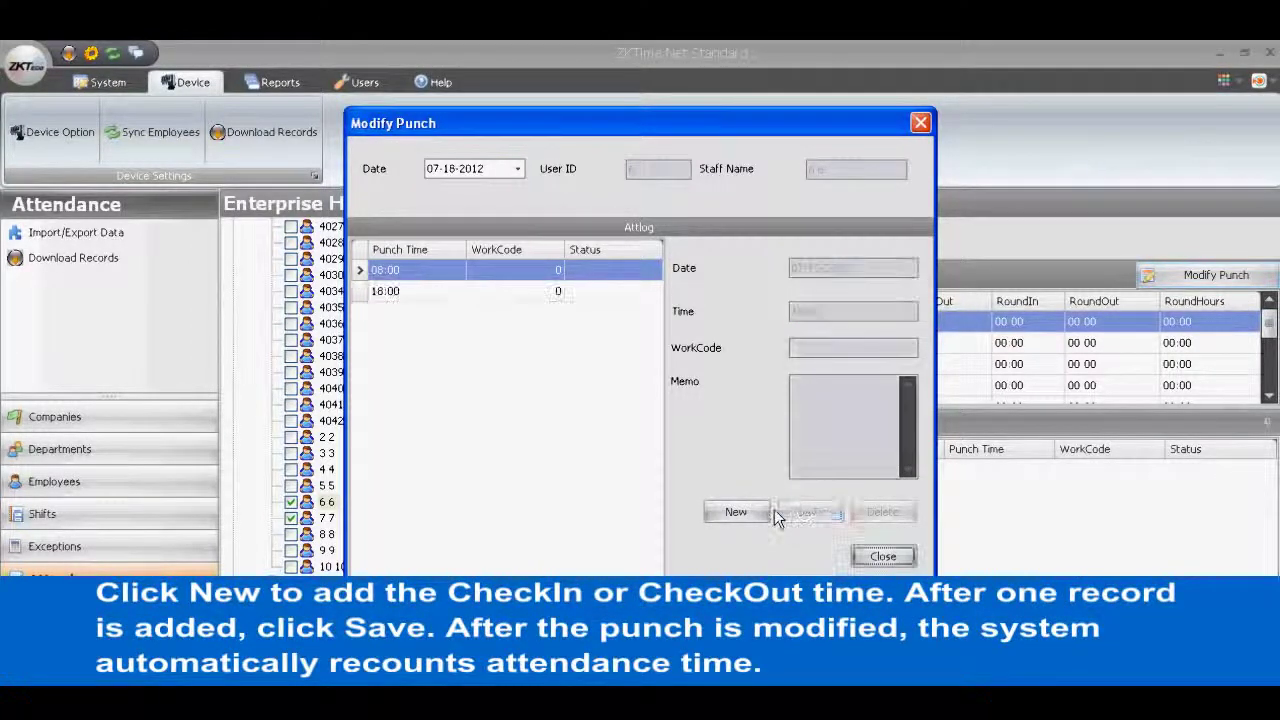
{"action": "left_click", "coordinate": [880, 556]}
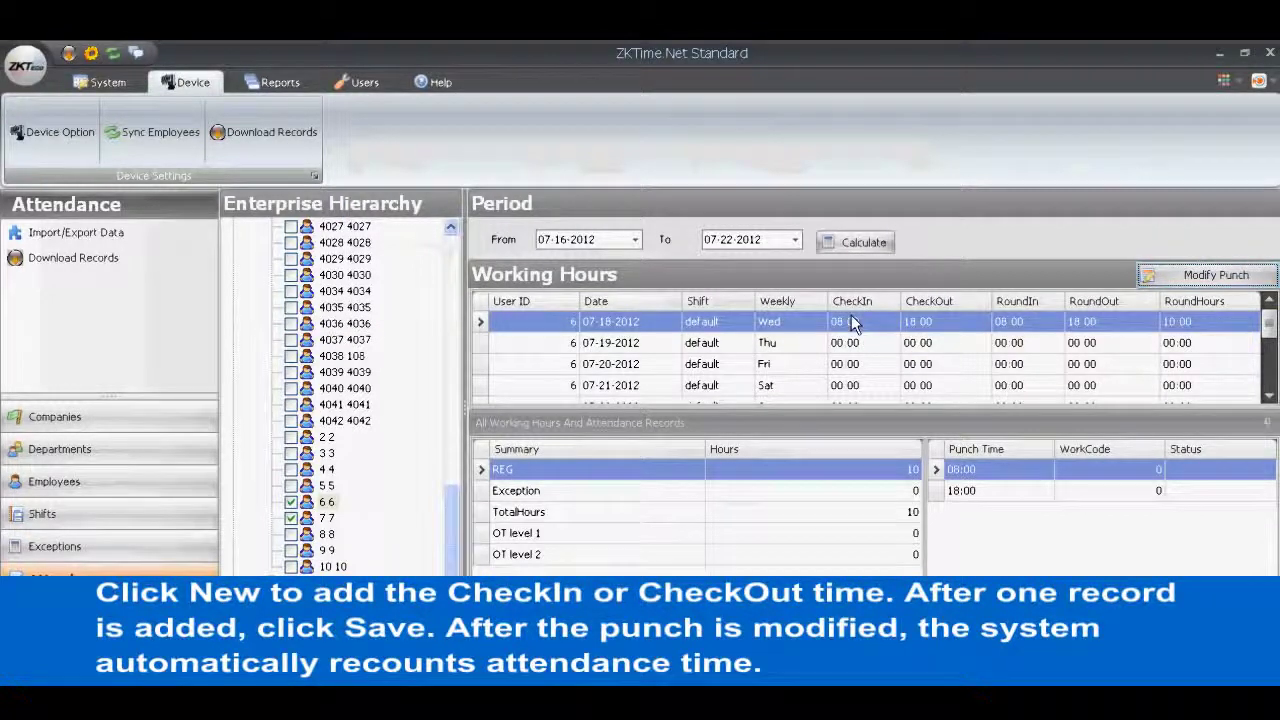
Step: Run the Employee Information Report for employee 6 6 in ZKTeco > FAE
{"action": "left_click", "coordinate": [1168, 322]}
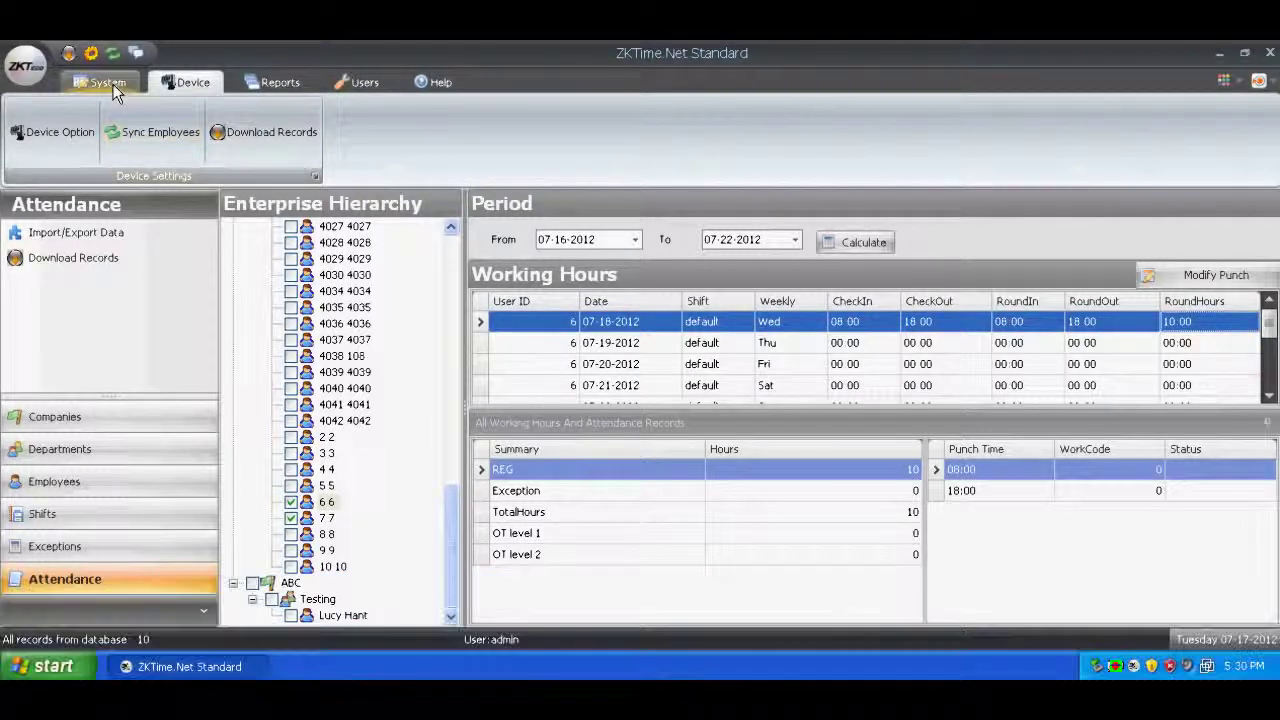
{"action": "left_click", "coordinate": [113, 84]}
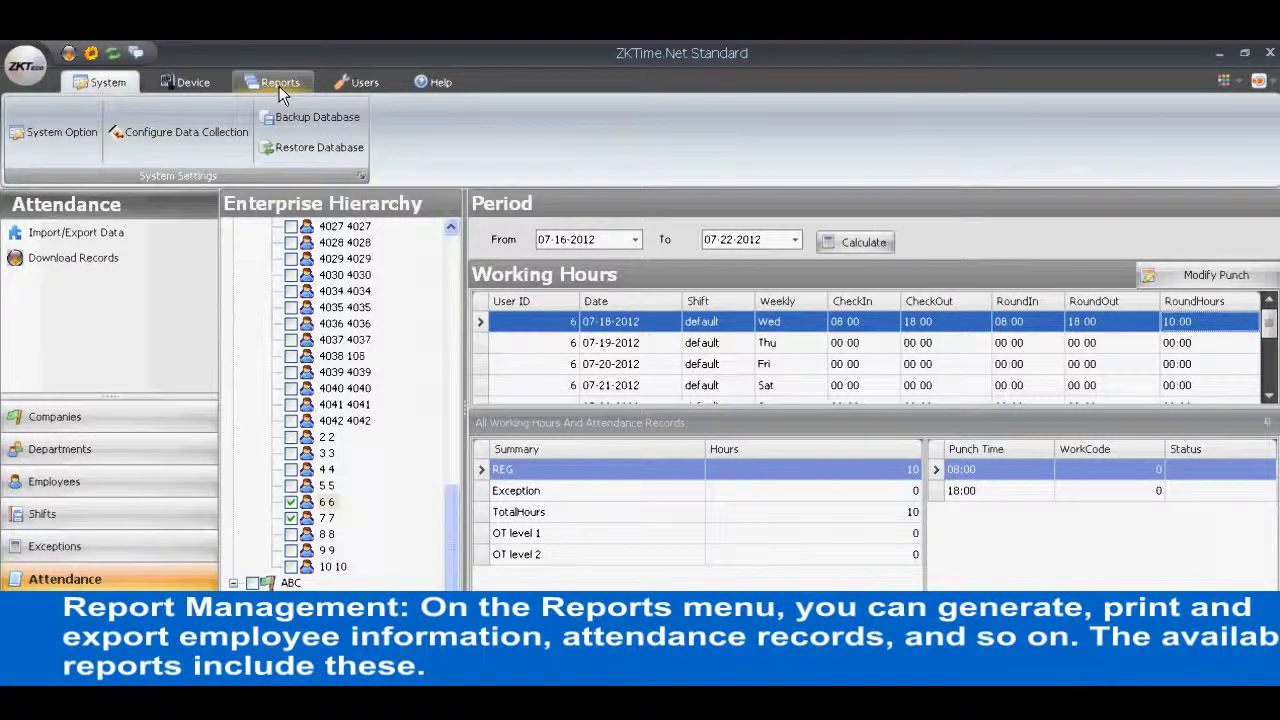
{"action": "left_click", "coordinate": [279, 84]}
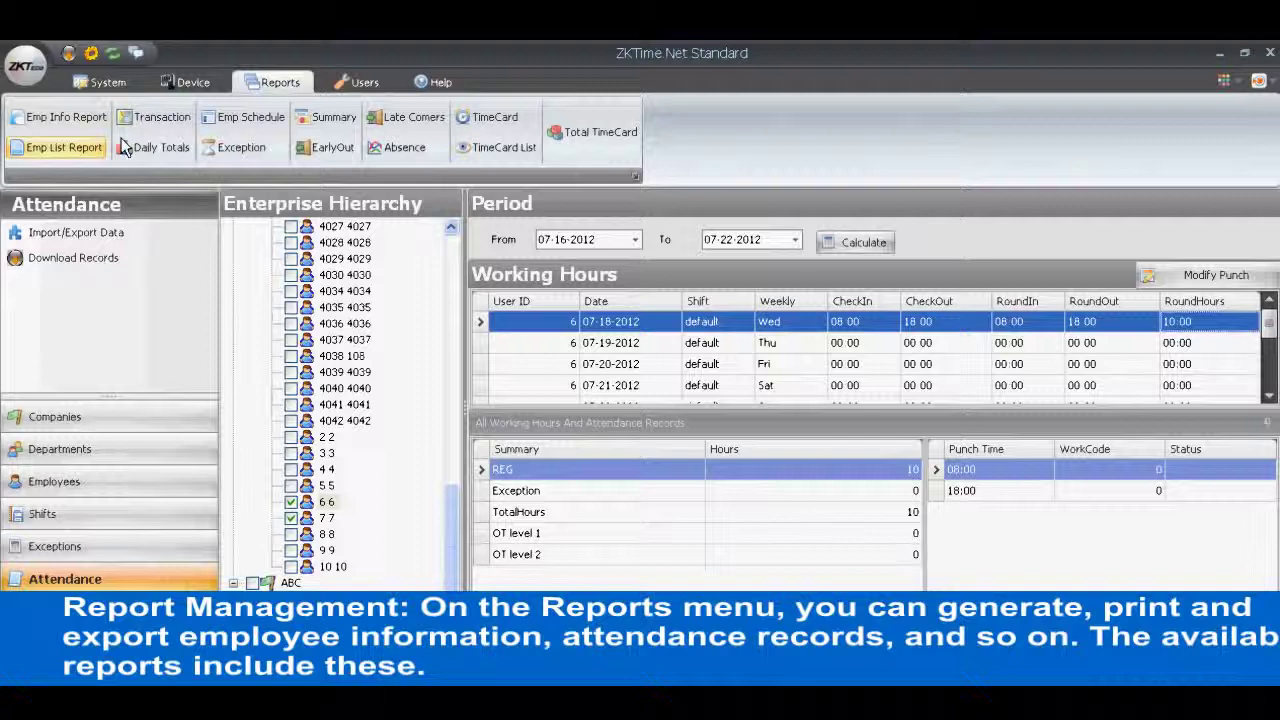
{"action": "left_click", "coordinate": [76, 121]}
{"action": "left_click", "coordinate": [478, 162]}
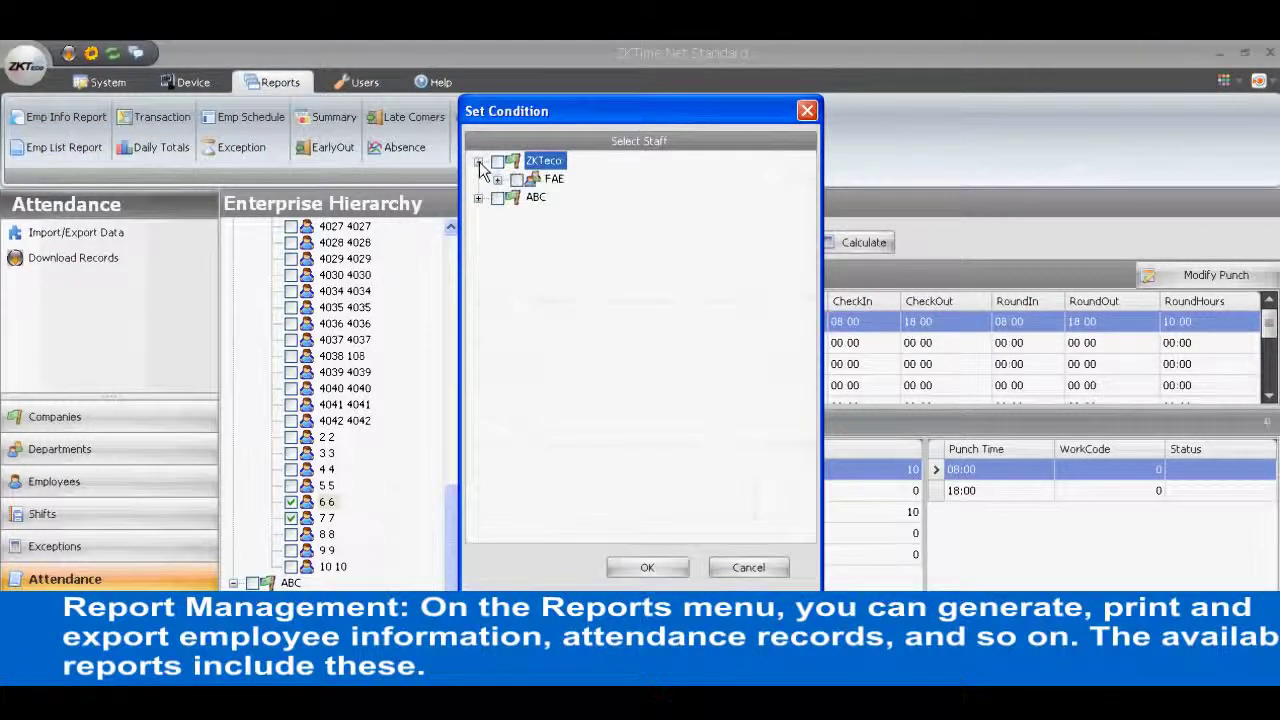
{"action": "left_click", "coordinate": [498, 180]}
{"action": "scroll", "coordinate": [598, 340], "scroll_direction": "down", "scroll_amount": 15}
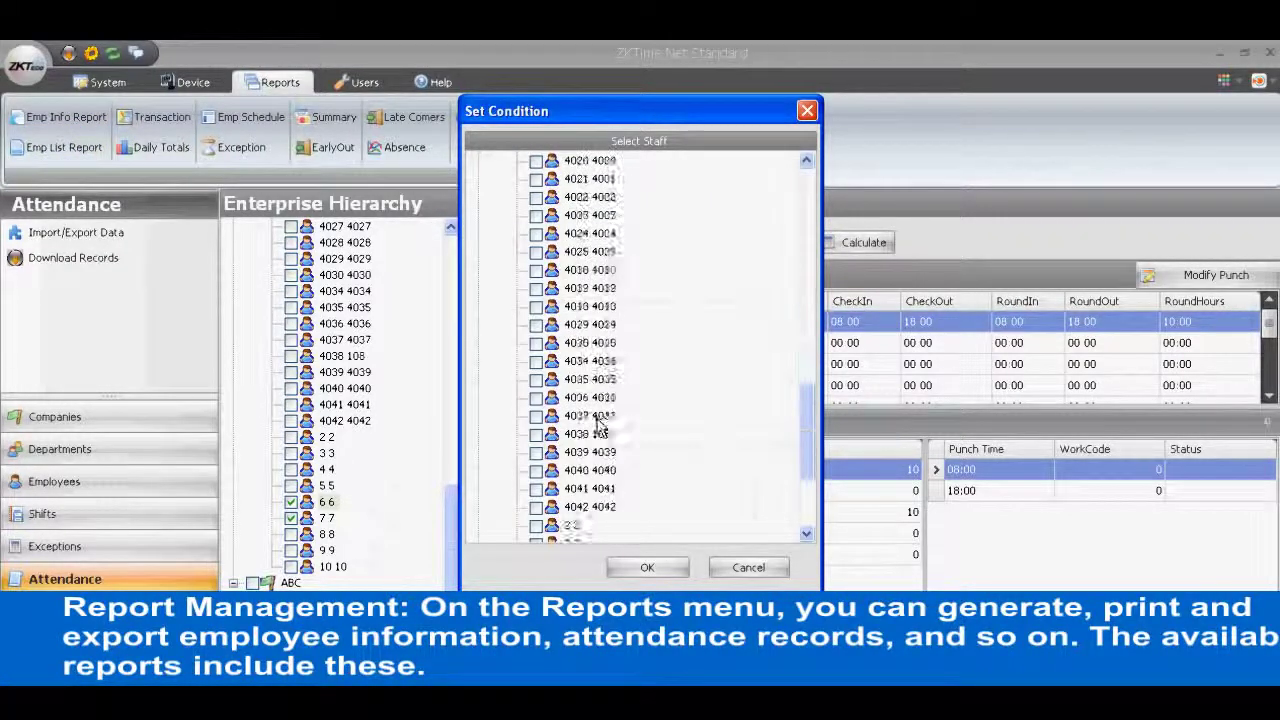
{"action": "left_click", "coordinate": [536, 434]}
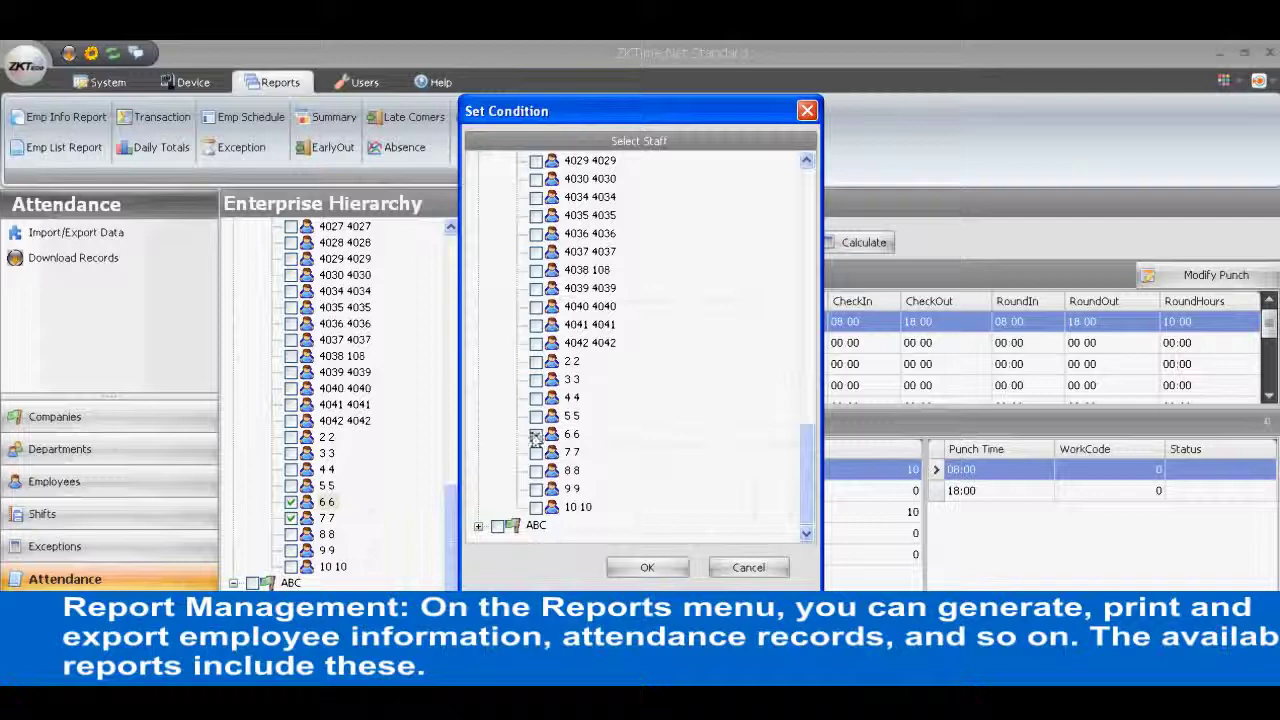
{"action": "left_click", "coordinate": [647, 567]}
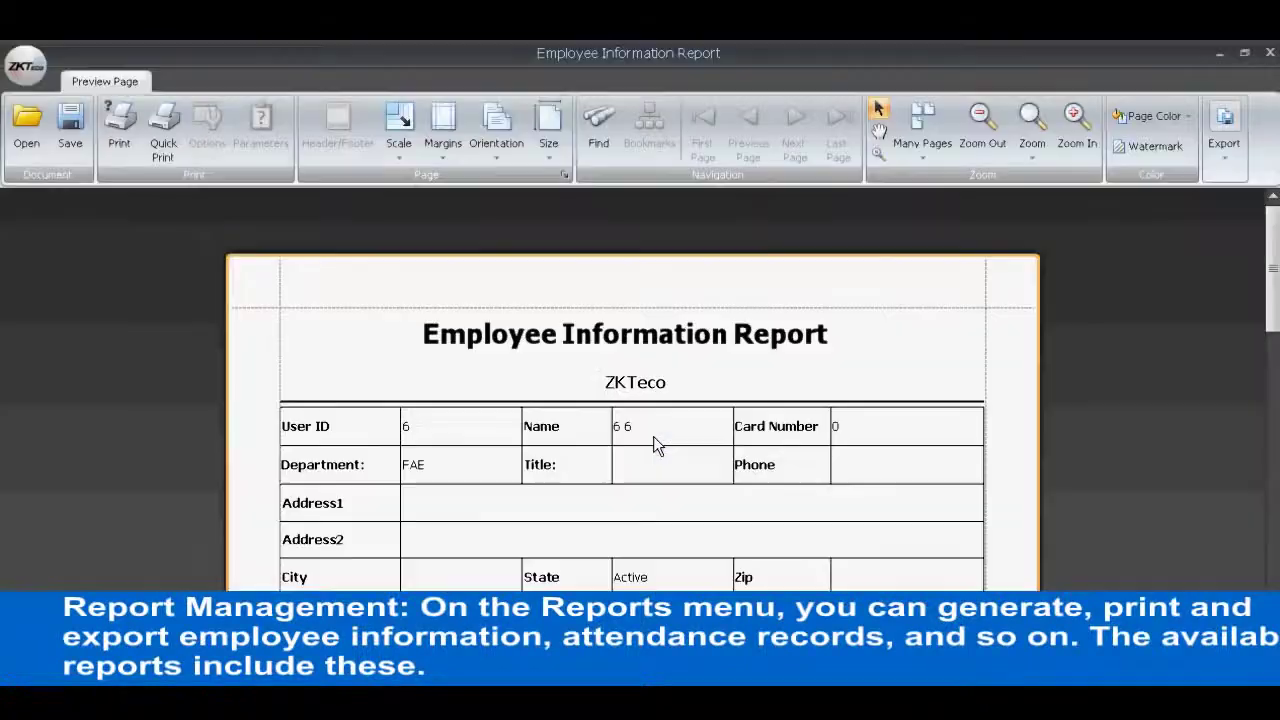
Step: Scroll through employee 6's information report, then close the preview
{"action": "scroll", "coordinate": [650, 457], "scroll_direction": "down", "scroll_amount": 1}
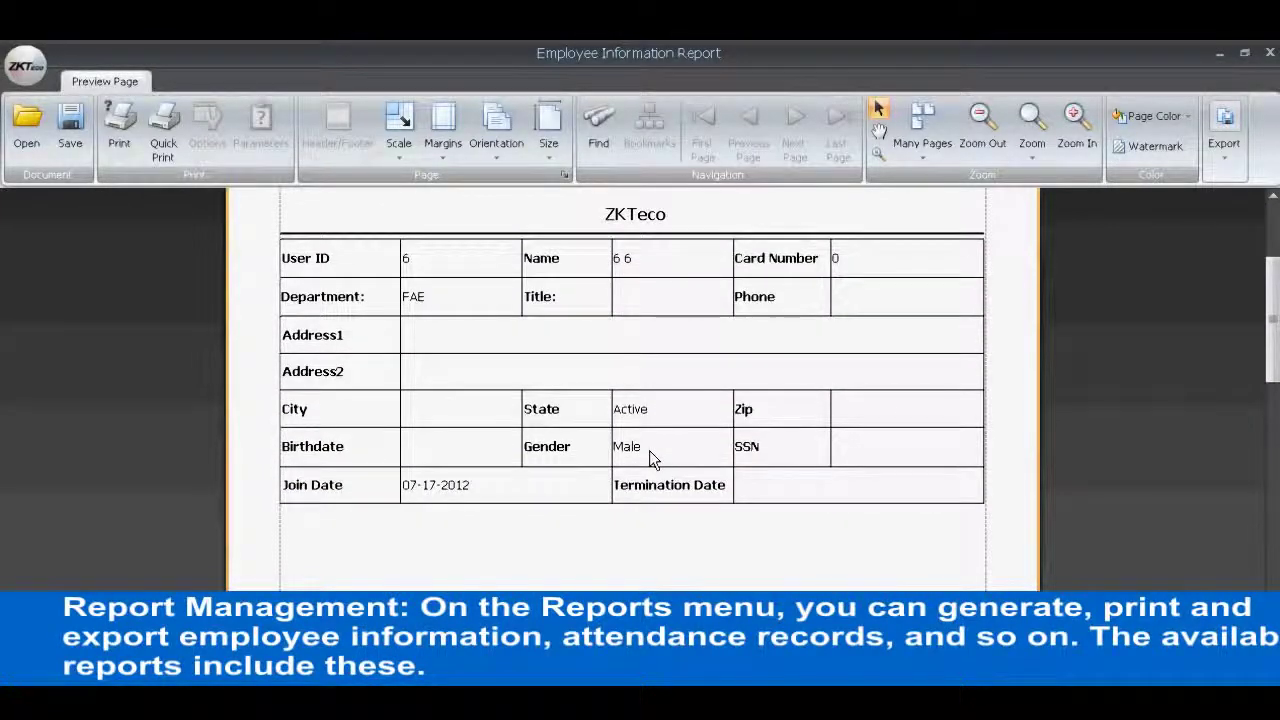
{"action": "scroll", "coordinate": [650, 457], "scroll_direction": "up", "scroll_amount": 1}
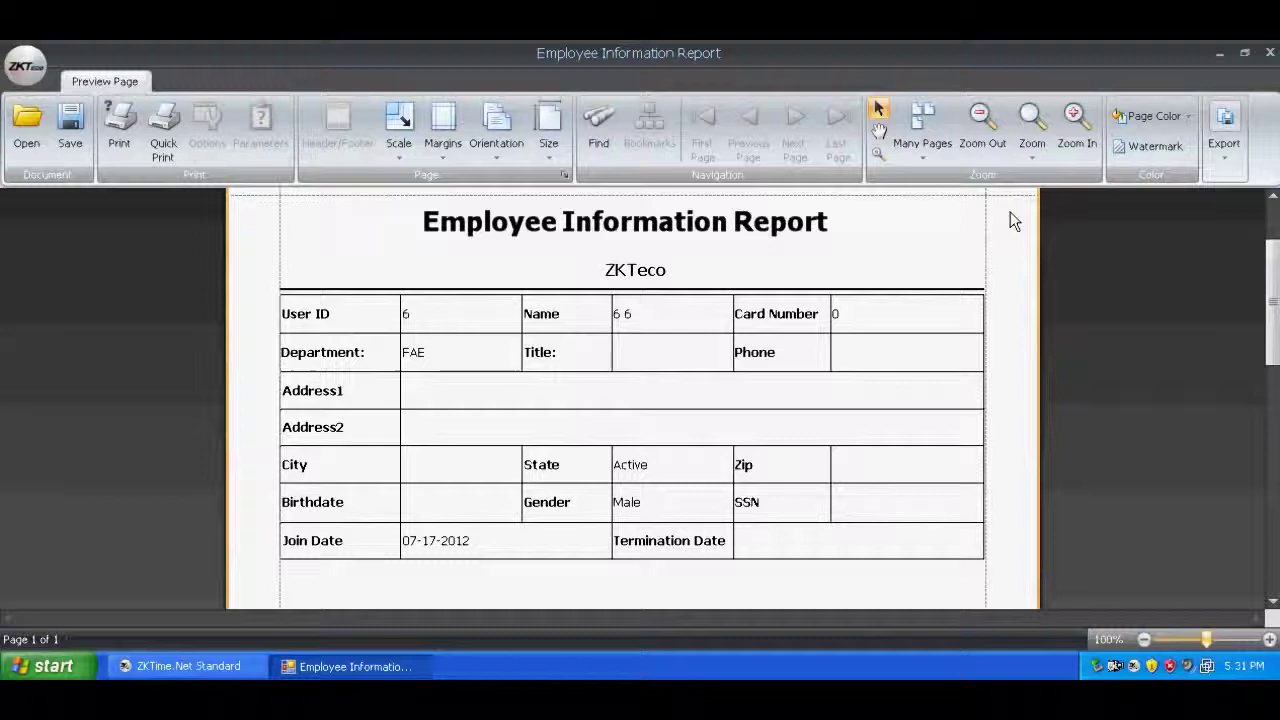
{"action": "left_click", "coordinate": [1269, 52]}
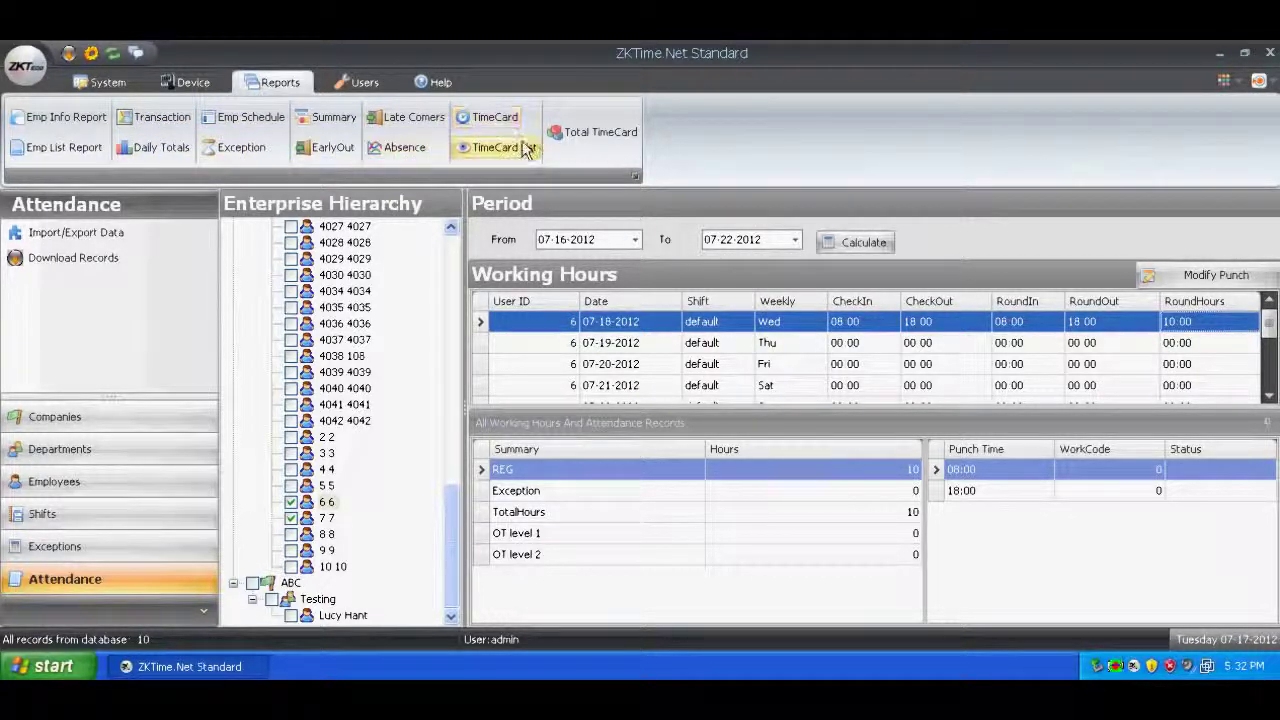
Step: Generate the Daily Totals Report for employee 6 6 from ZKTeco > FAE
{"action": "left_click", "coordinate": [162, 148]}
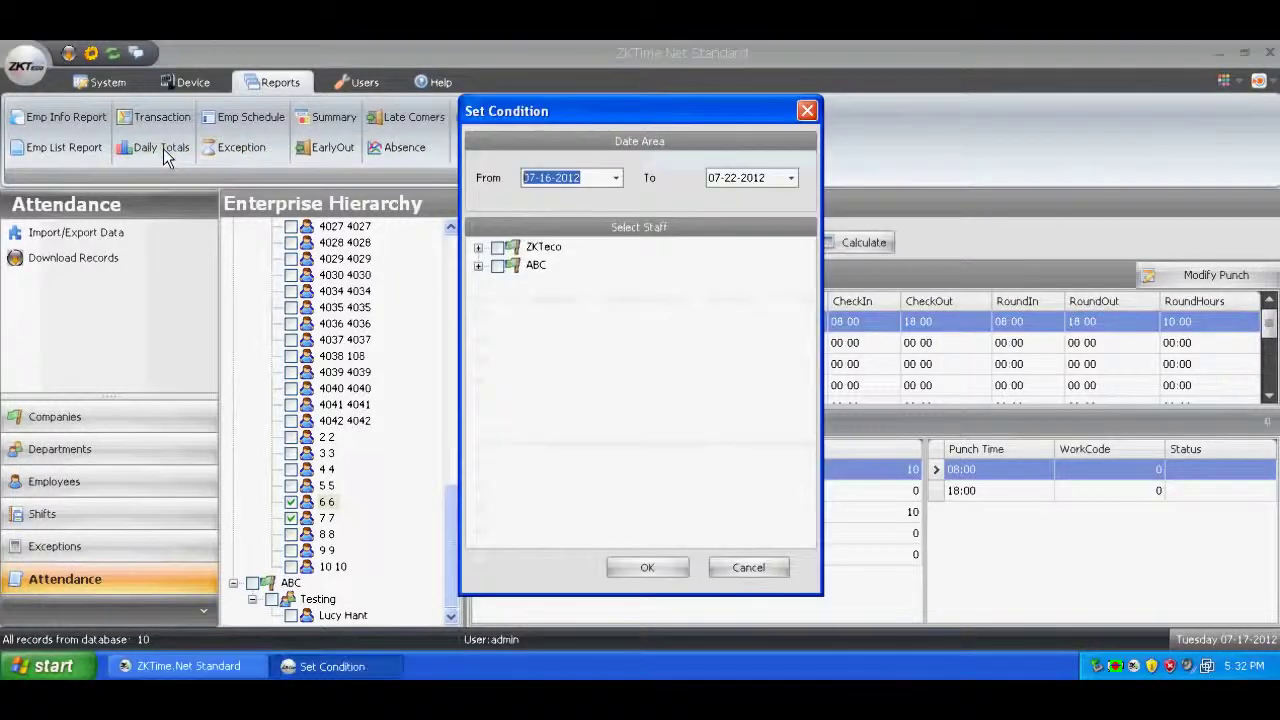
{"action": "left_click", "coordinate": [478, 247]}
{"action": "left_click", "coordinate": [490, 265]}
{"action": "scroll", "coordinate": [563, 428], "scroll_direction": "down", "scroll_amount": 10}
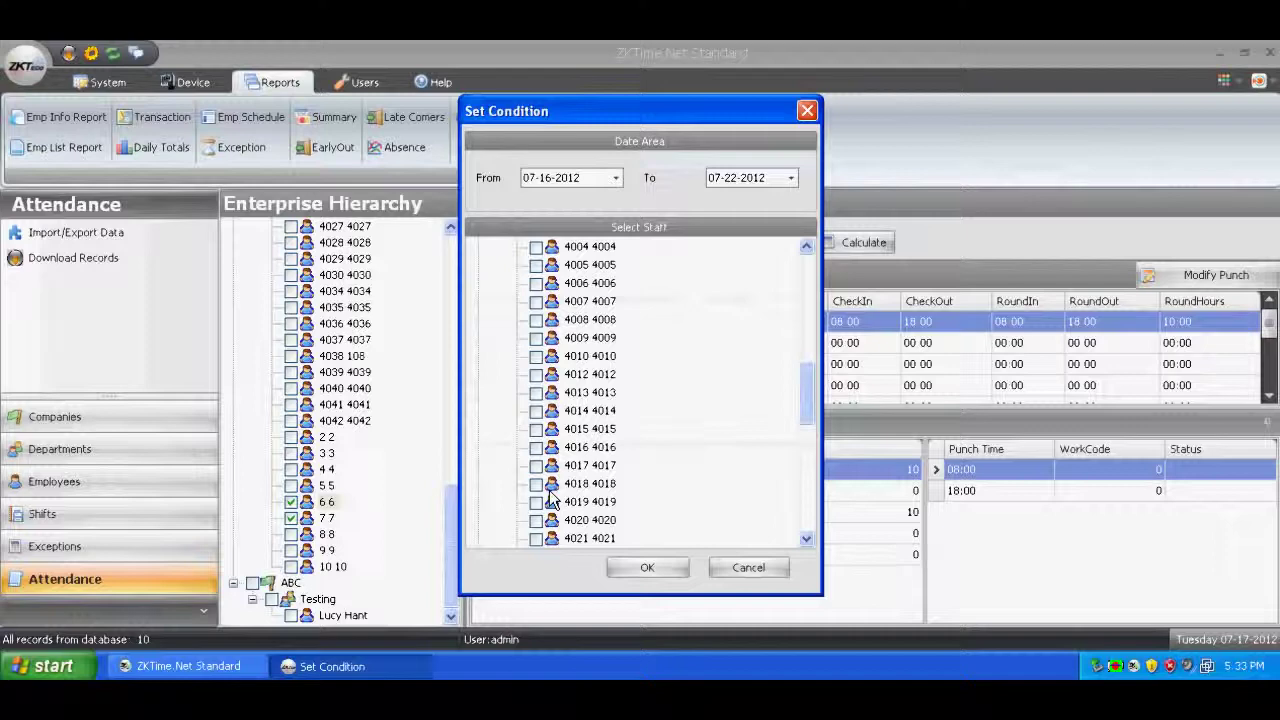
{"action": "left_click", "coordinate": [536, 448]}
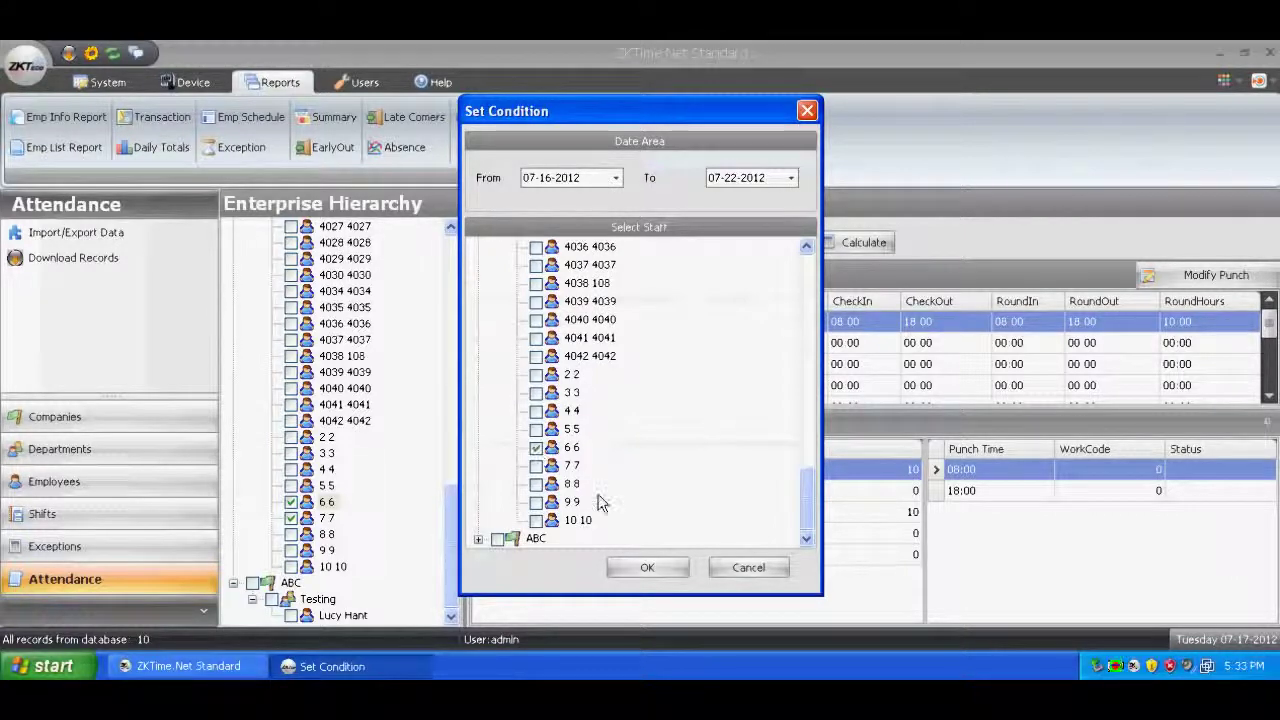
{"action": "left_click", "coordinate": [645, 567]}
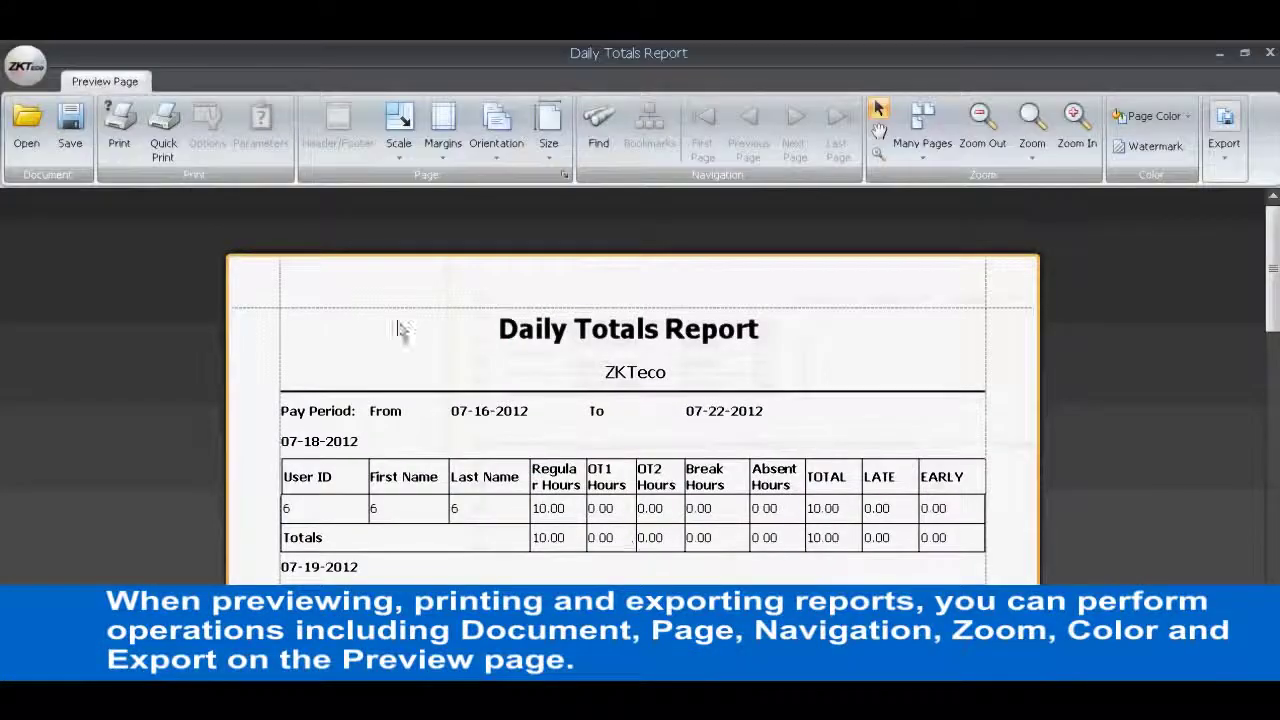
{"action": "scroll", "coordinate": [567, 512], "scroll_direction": "down", "scroll_amount": 2}
{"action": "scroll", "coordinate": [569, 513], "scroll_direction": "up", "scroll_amount": 2}
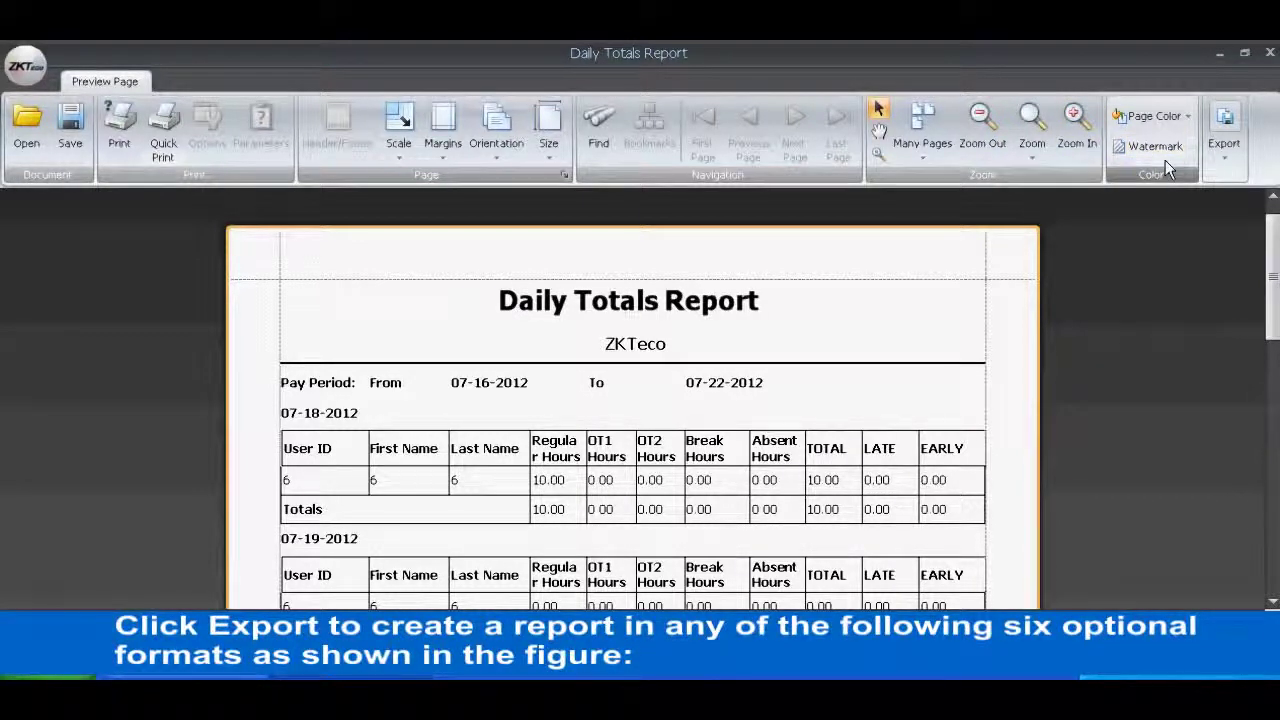
Step: Show the Daily Totals Report's PDF, HTML, Text, CSV, Excel and RTF export options
{"action": "left_click", "coordinate": [1230, 160]}
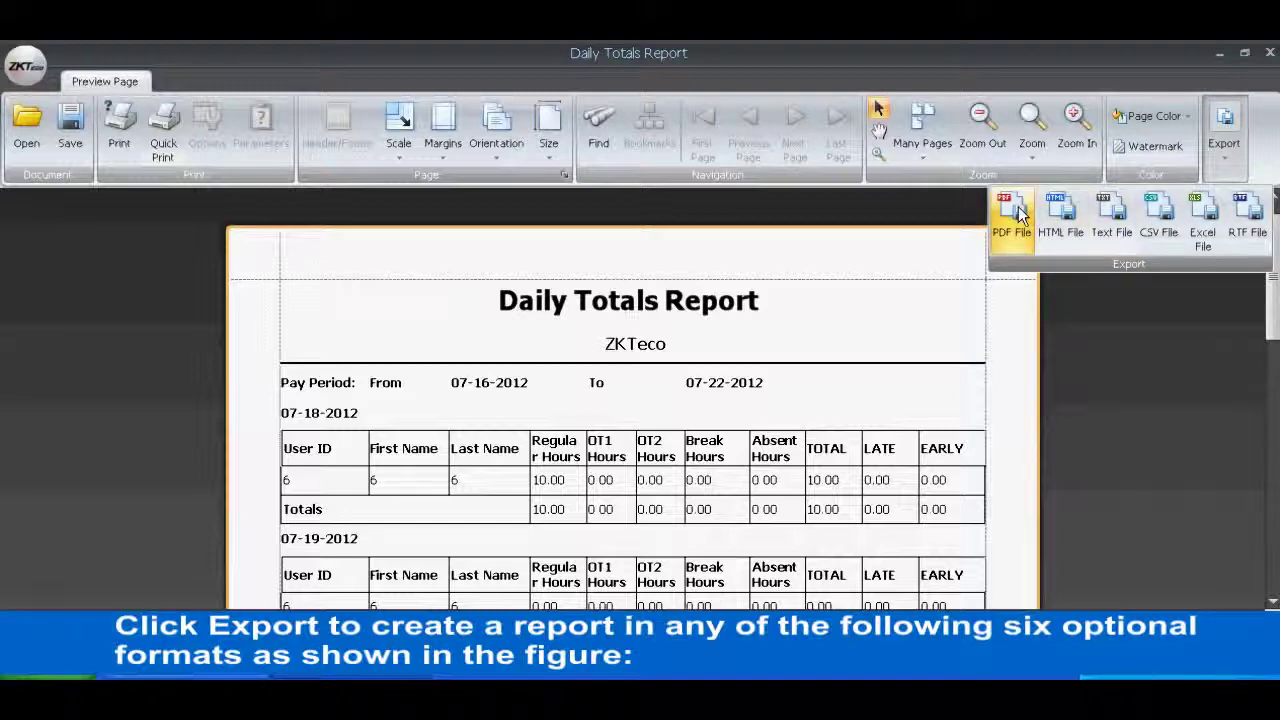